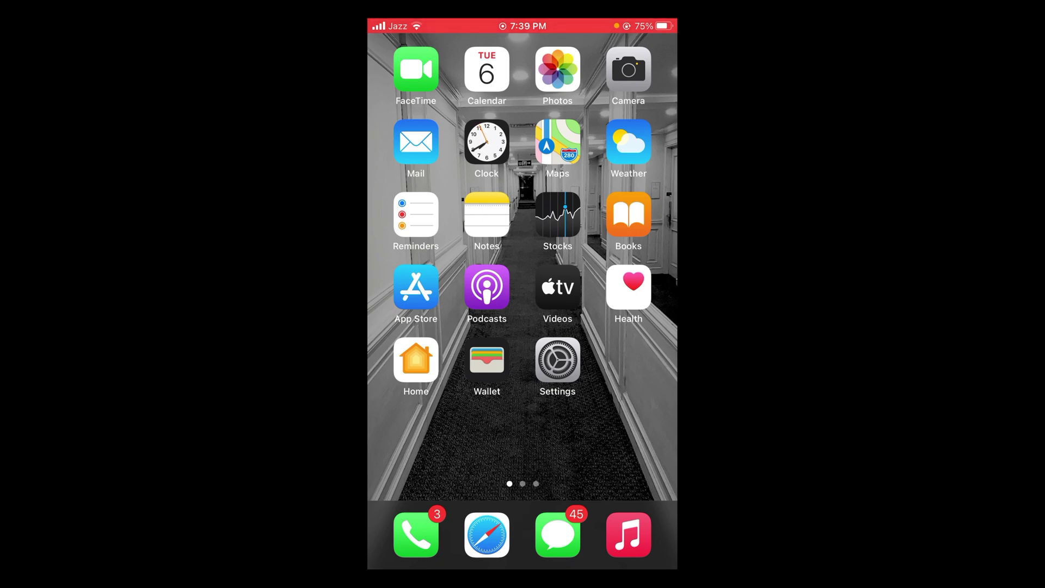
# Reach the Sounds & Haptics settings from the Settings app.
pyautogui.click(558, 362)
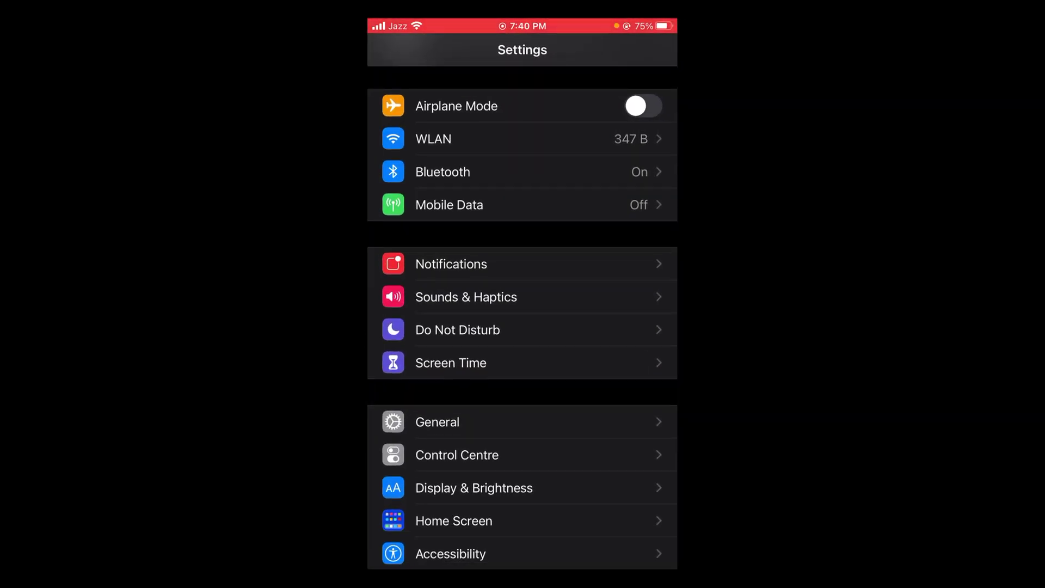
pyautogui.click(521, 297)
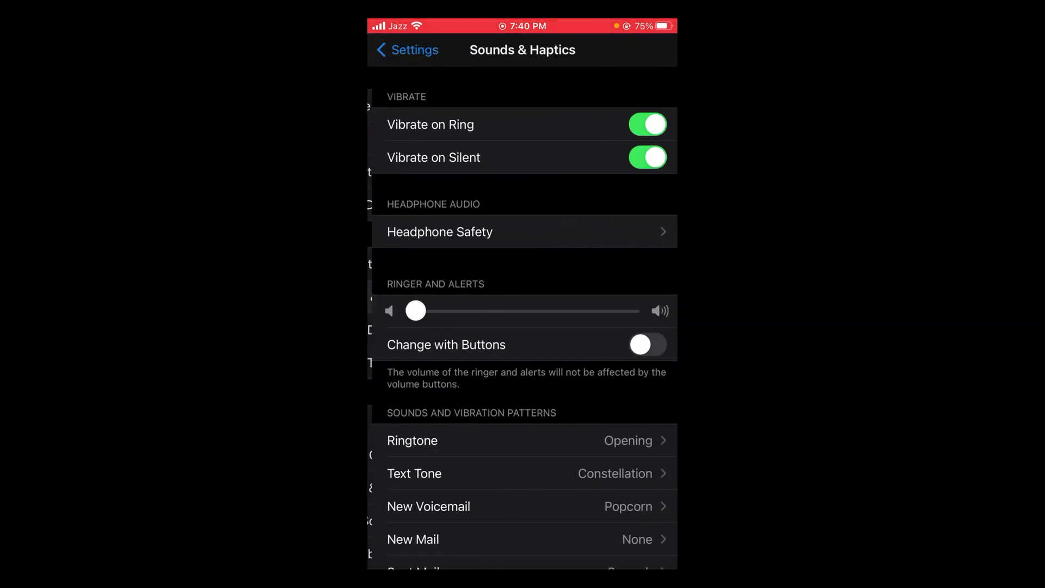
pyautogui.scroll(-3, 522, 326)
pyautogui.scroll(-2, 522, 326)
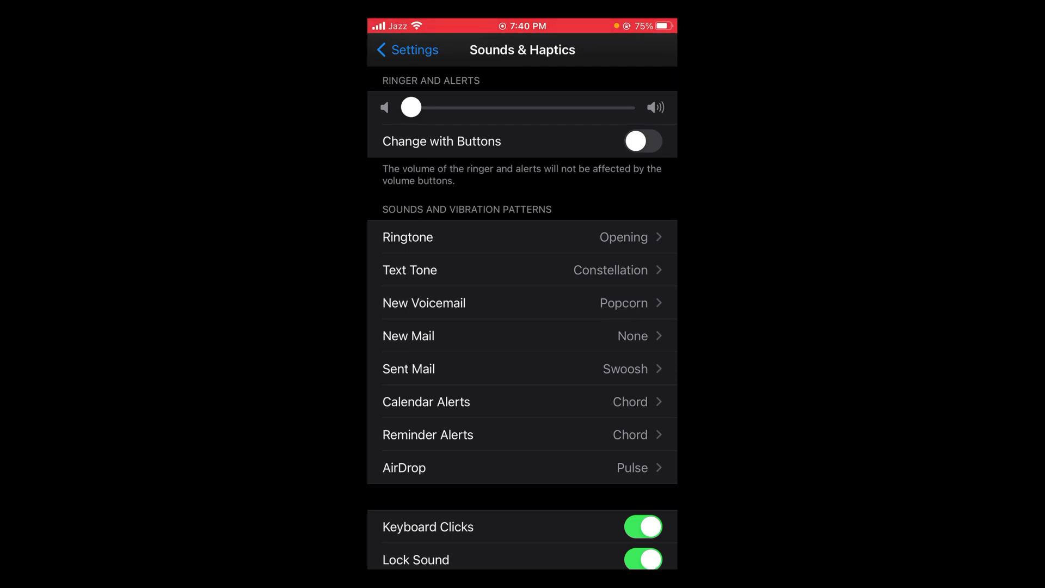
# Make Chimes the text tone instead of Constellation and return to the overview.
pyautogui.click(522, 269)
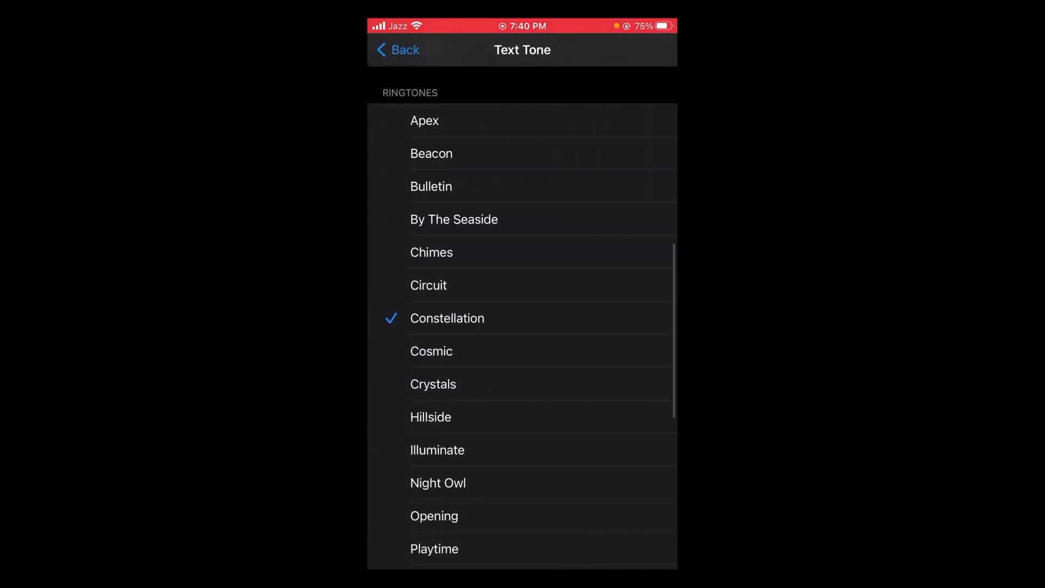
pyautogui.scroll(-1, 523, 327)
pyautogui.scroll(1, 523, 327)
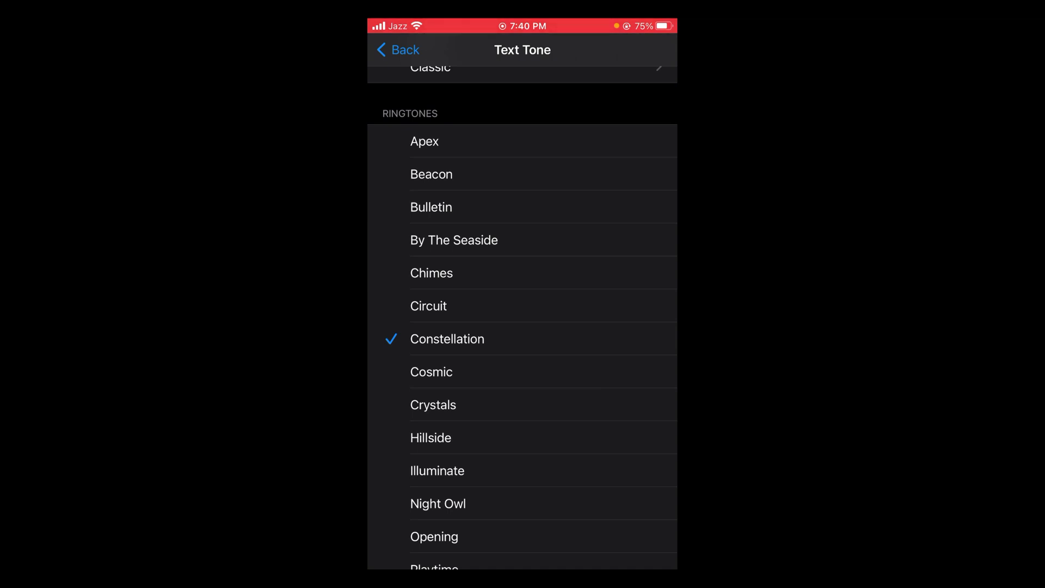
pyautogui.click(523, 273)
pyautogui.scroll(-6, 523, 327)
pyautogui.scroll(-4, 523, 328)
pyautogui.scroll(10, 523, 327)
pyautogui.scroll(5, 522, 327)
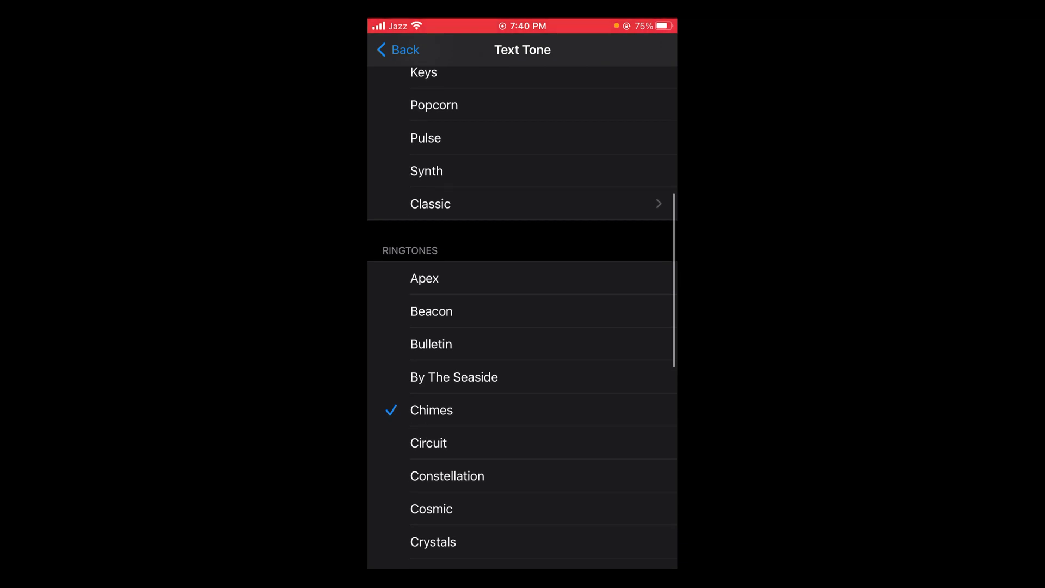
pyautogui.click(398, 49)
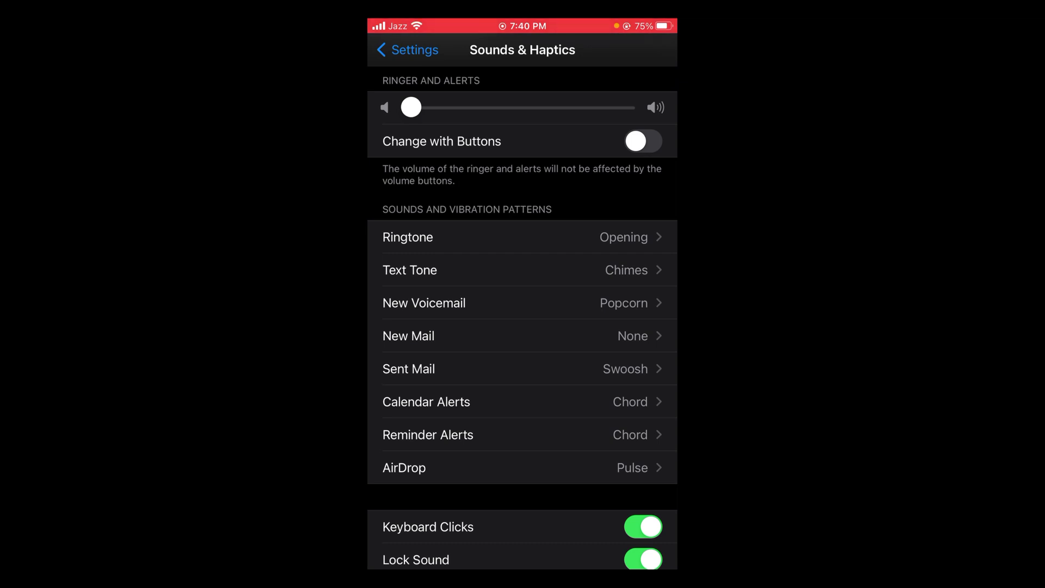
# Set the Calendar Alerts sound to Complete.
pyautogui.click(522, 402)
pyautogui.click(523, 337)
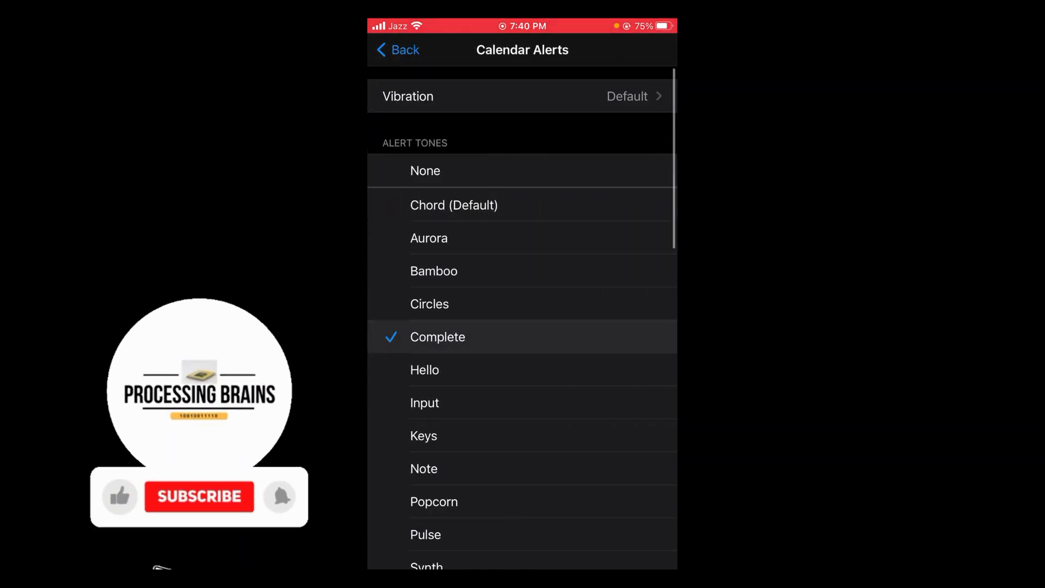
pyautogui.click(400, 50)
# Set the Reminder Alerts sound to Circles.
pyautogui.click(523, 437)
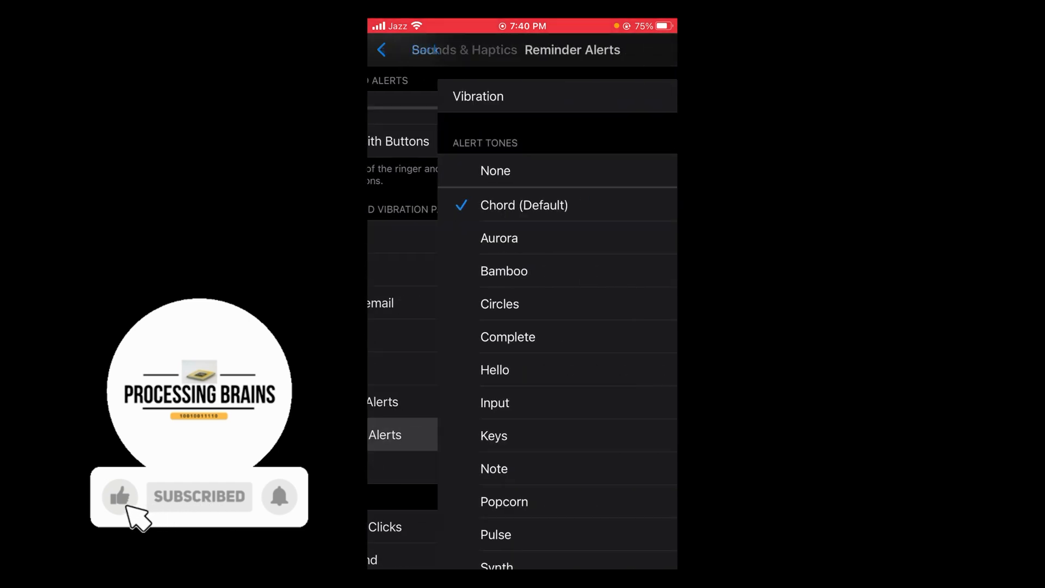
pyautogui.click(523, 304)
pyautogui.click(384, 50)
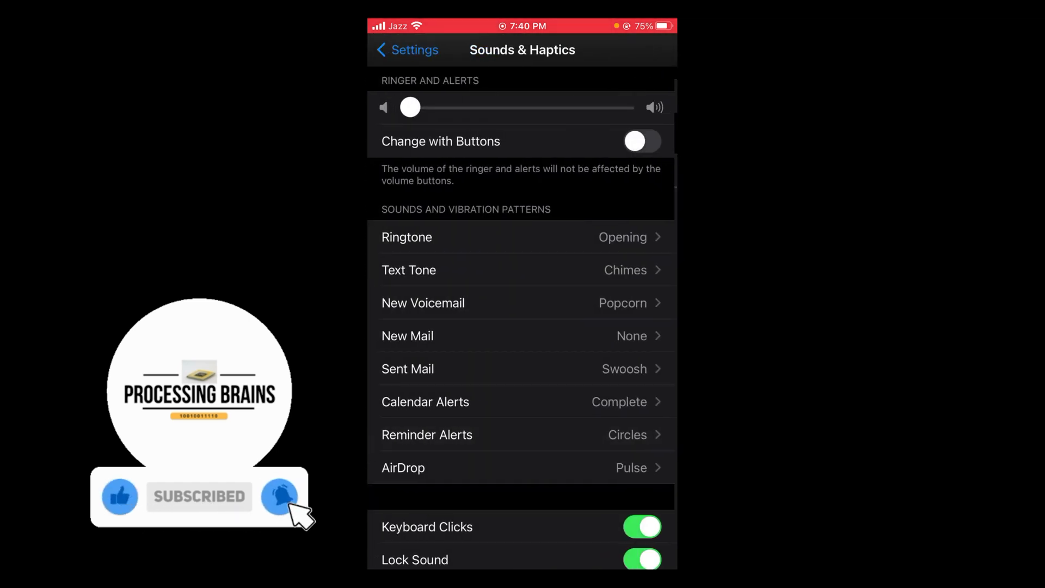